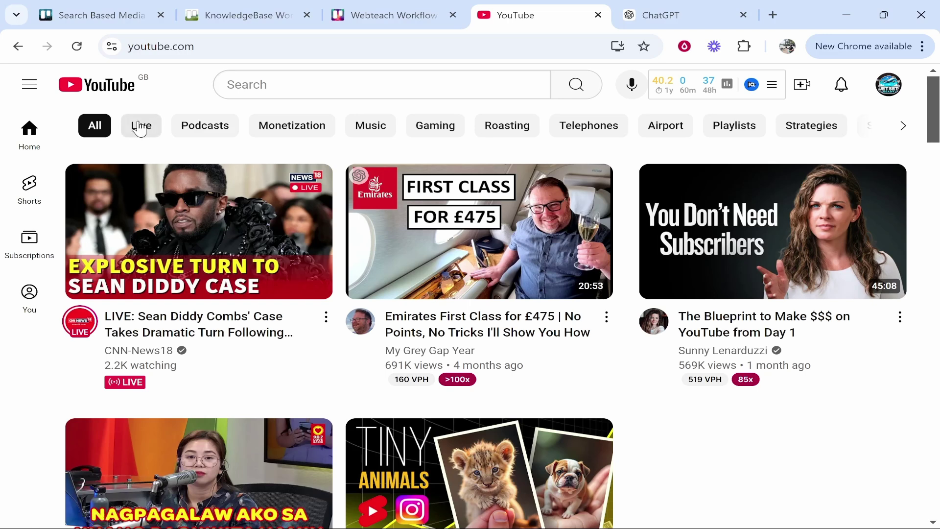
- Open the YouTube account menu from the profile avatar at the top right
{"action": "left_click", "coordinate": [888, 84]}
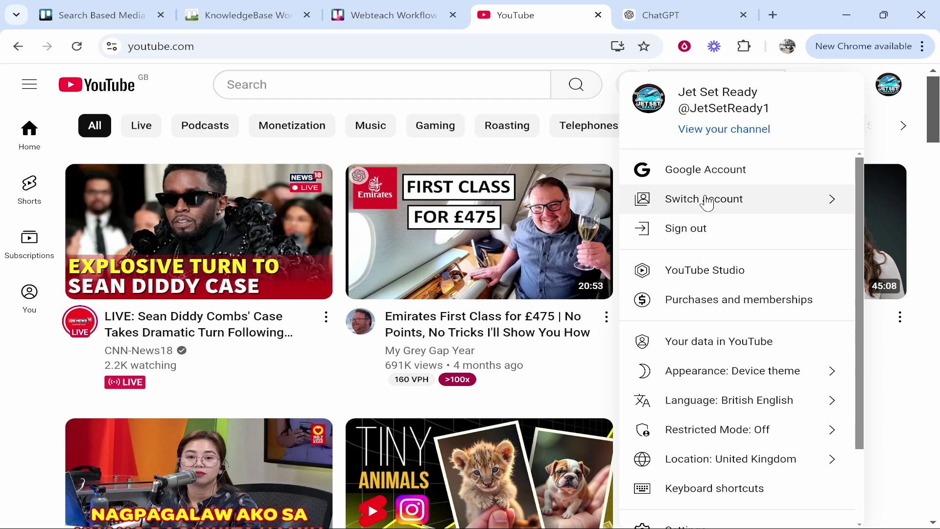
{"action": "scroll", "coordinate": [715, 286], "scroll_direction": "down", "scroll_amount": 3}
{"action": "scroll", "coordinate": [742, 233], "scroll_direction": "up", "scroll_amount": 2}
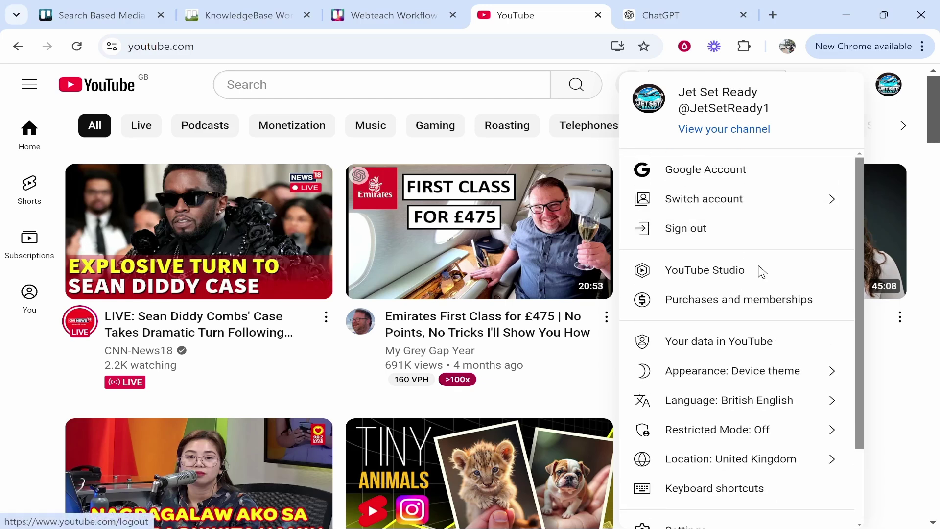
- Go through 'Your data in YouTube' to the YouTube Watch History activity controls
{"action": "left_click", "coordinate": [726, 347]}
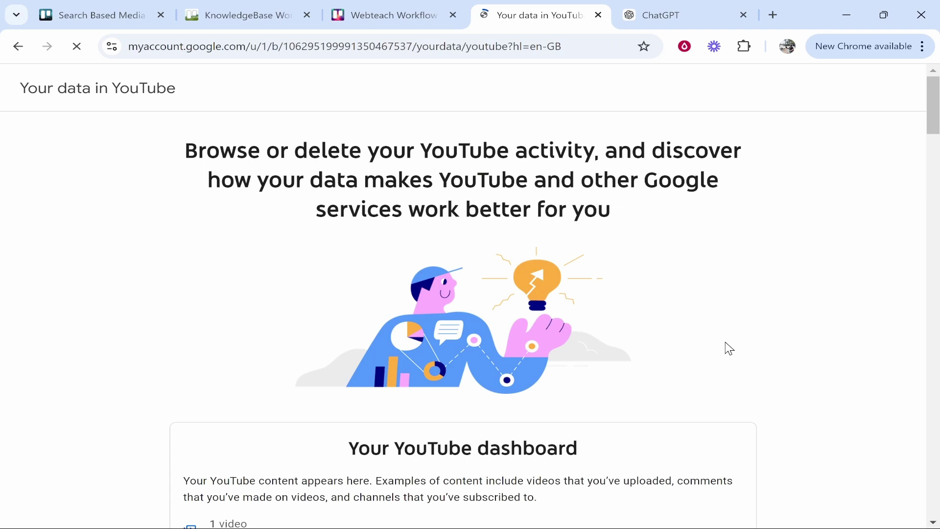
{"action": "scroll", "coordinate": [610, 201], "scroll_direction": "down", "scroll_amount": 1}
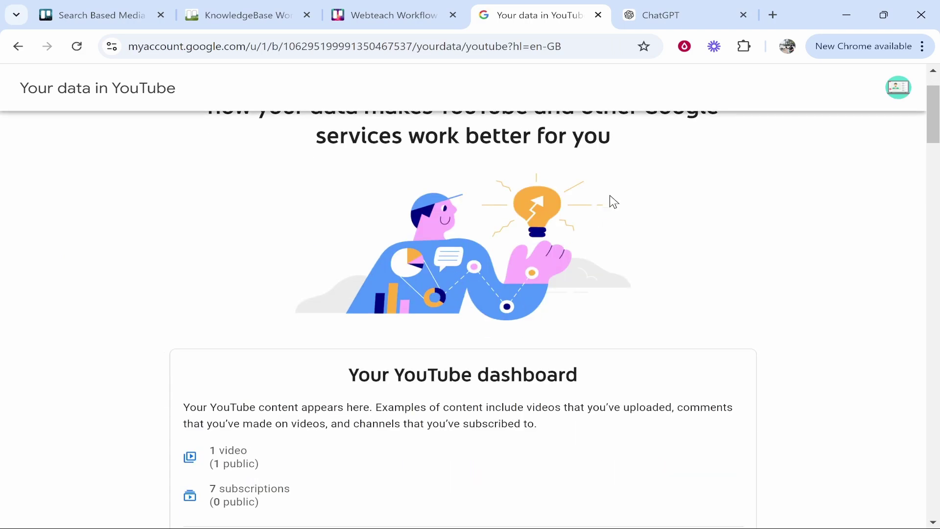
{"action": "scroll", "coordinate": [615, 208], "scroll_direction": "down", "scroll_amount": 2}
{"action": "scroll", "coordinate": [607, 218], "scroll_direction": "down", "scroll_amount": 1}
{"action": "scroll", "coordinate": [606, 216], "scroll_direction": "down", "scroll_amount": 5}
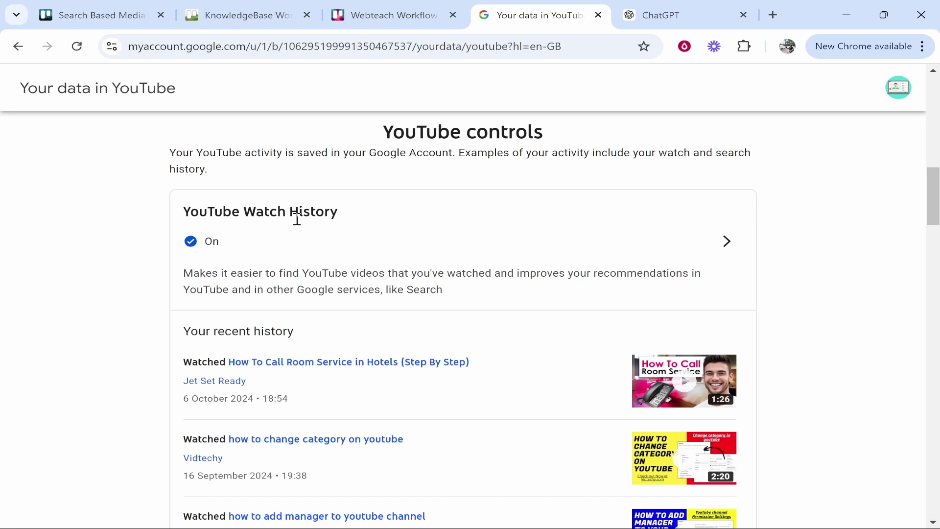
{"action": "left_click", "coordinate": [735, 250]}
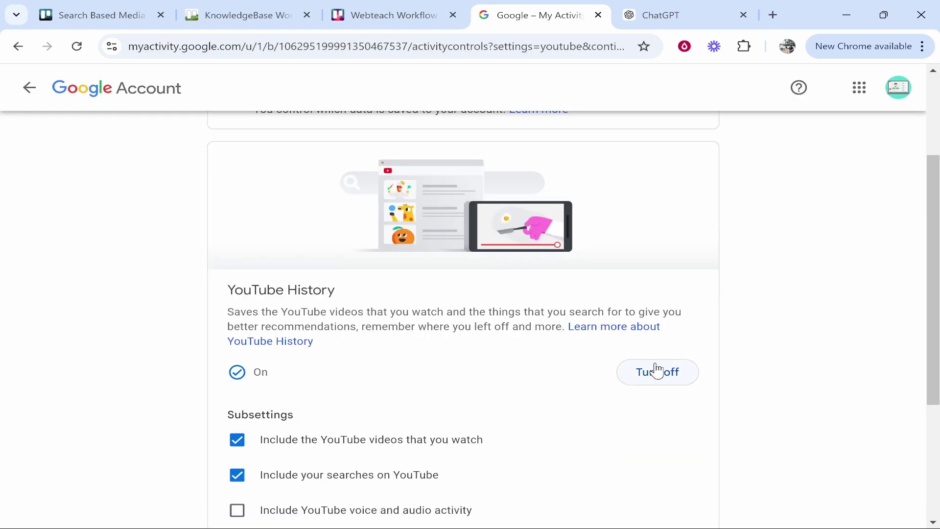
{"action": "scroll", "coordinate": [598, 375], "scroll_direction": "down", "scroll_amount": 2}
- Choose 'Turn off' under YouTube History to bring up the Pause YouTube History dialog
{"action": "left_click", "coordinate": [656, 230]}
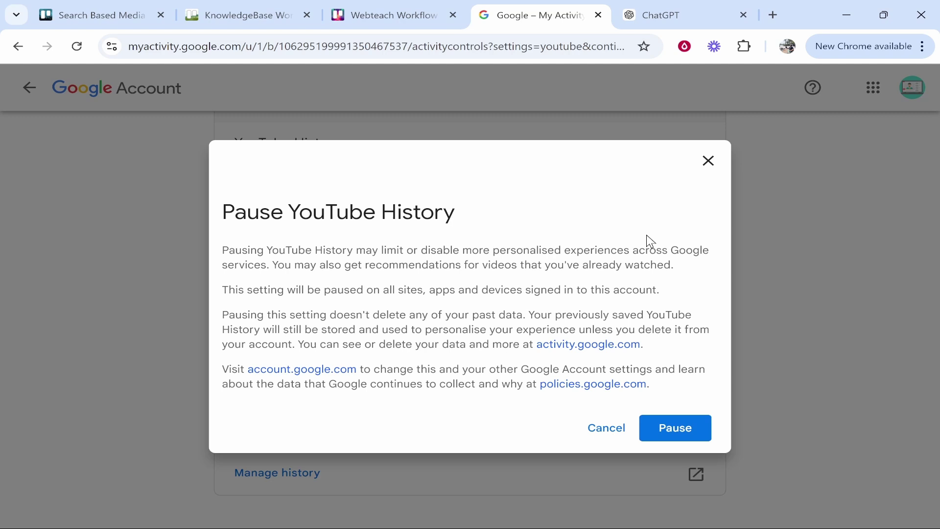
{"action": "left_click", "coordinate": [901, 46]}
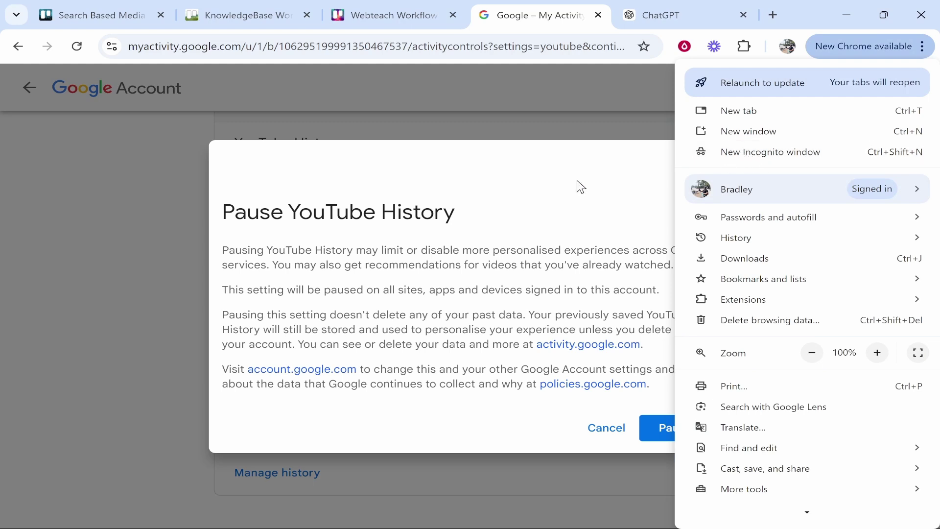
{"action": "left_click", "coordinate": [453, 221]}
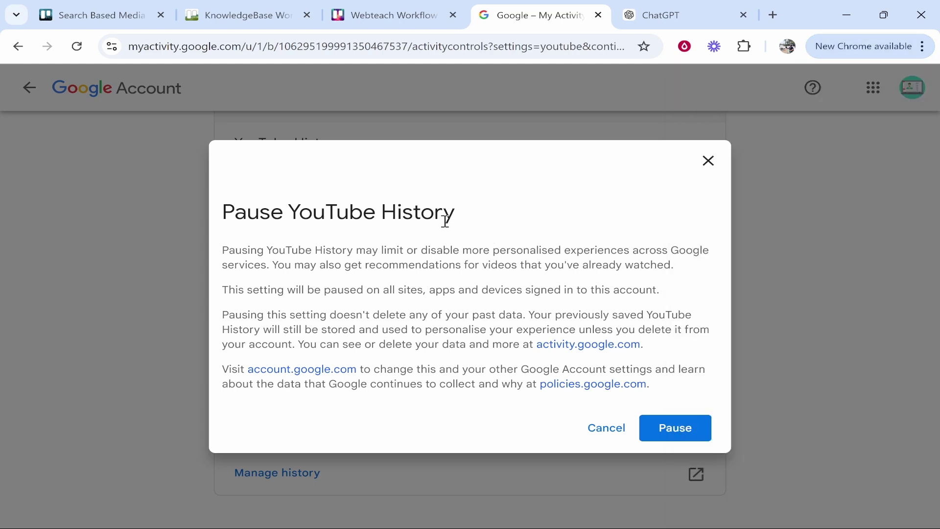